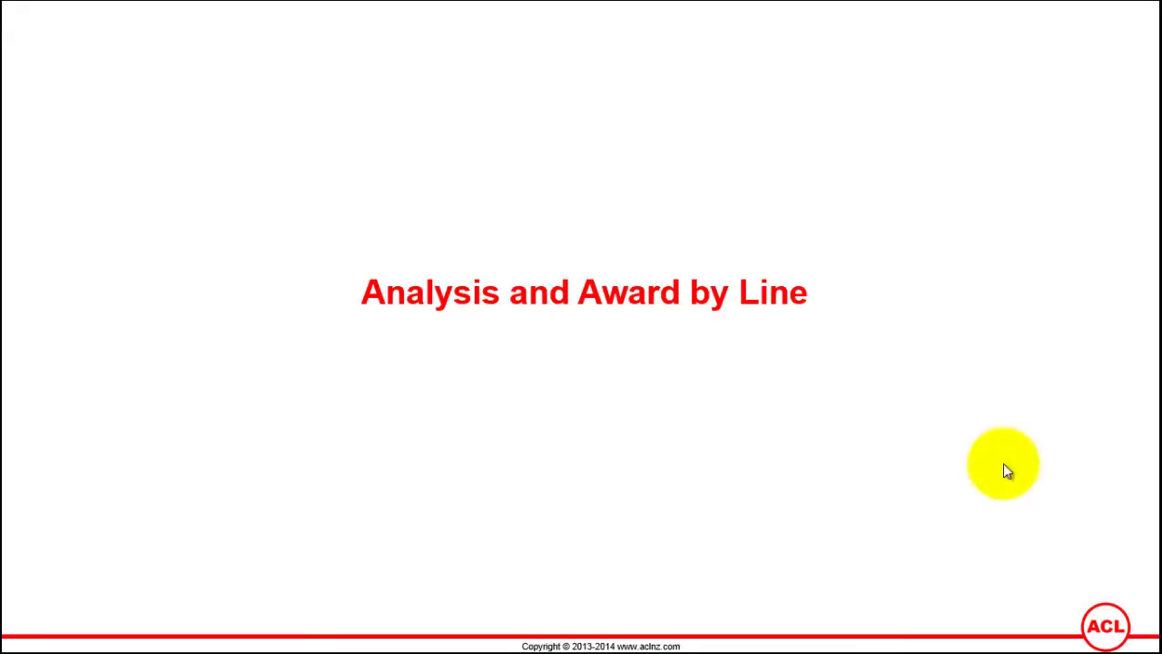
End the slide show, switch to the Oracle Sourcing RFQ in Firefox and open its Award by Line page.
{"action": "key", "text": "Escape"}
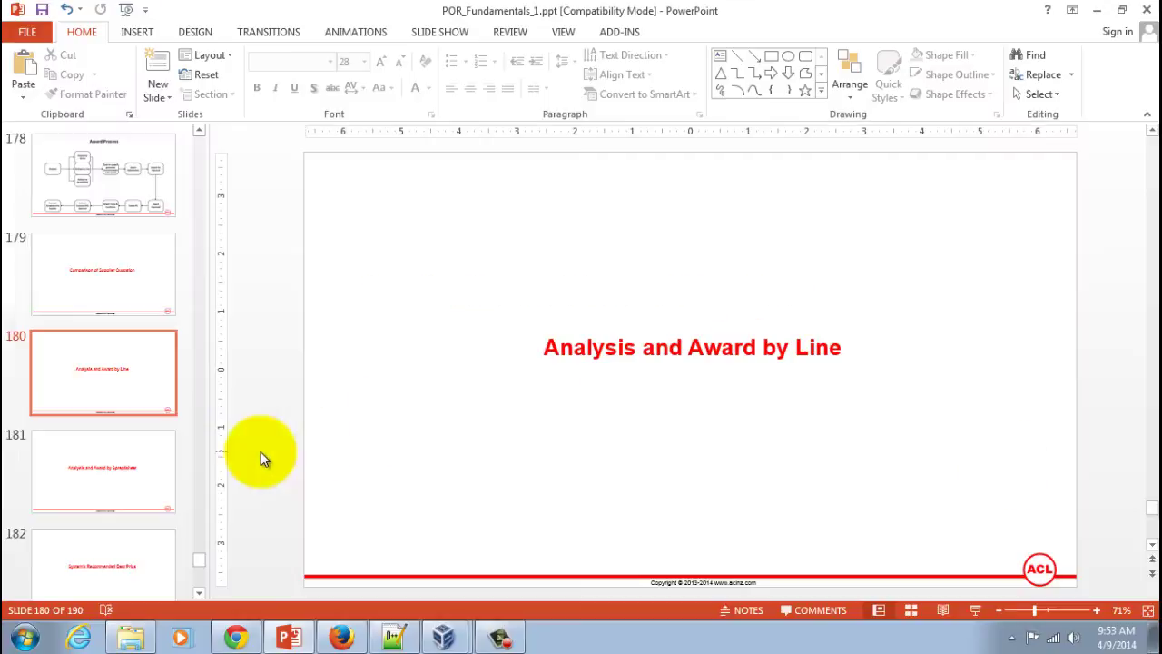
{"action": "left_click", "coordinate": [340, 637]}
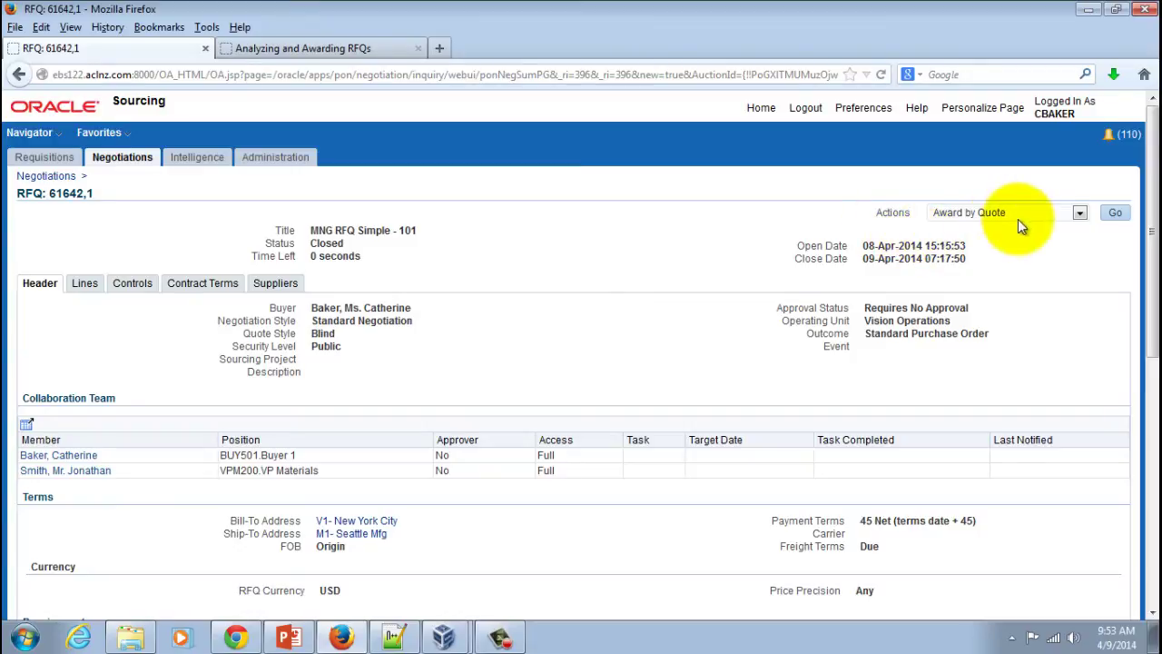
{"action": "left_click", "coordinate": [1042, 212]}
{"action": "left_click", "coordinate": [1023, 244]}
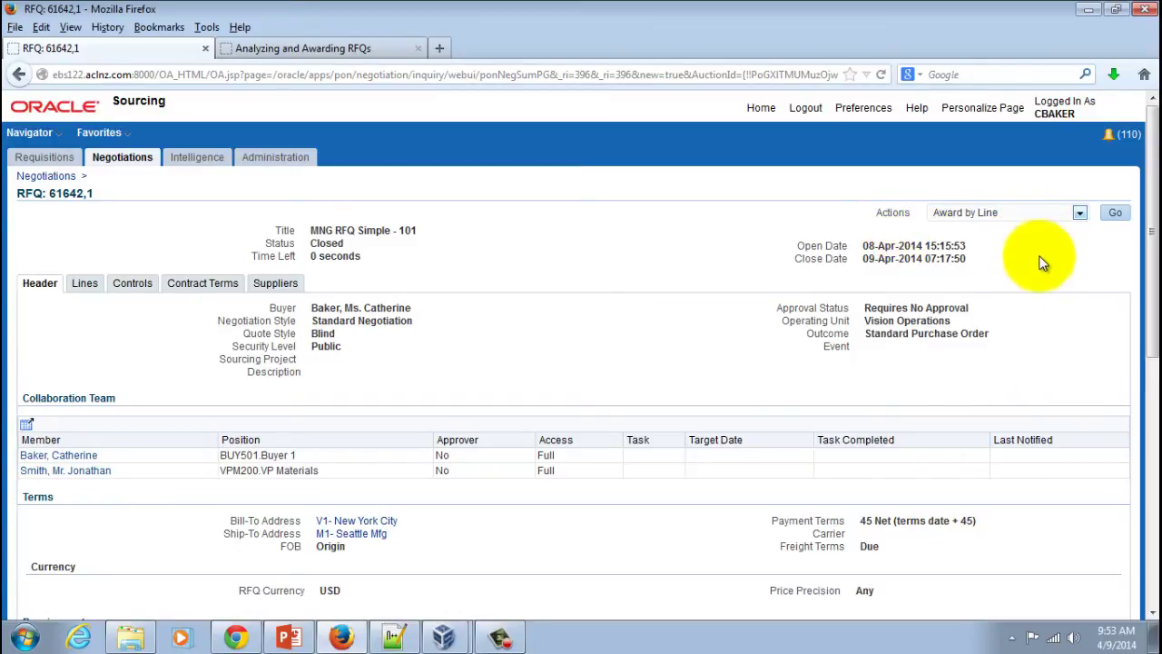
{"action": "left_click", "coordinate": [1116, 212]}
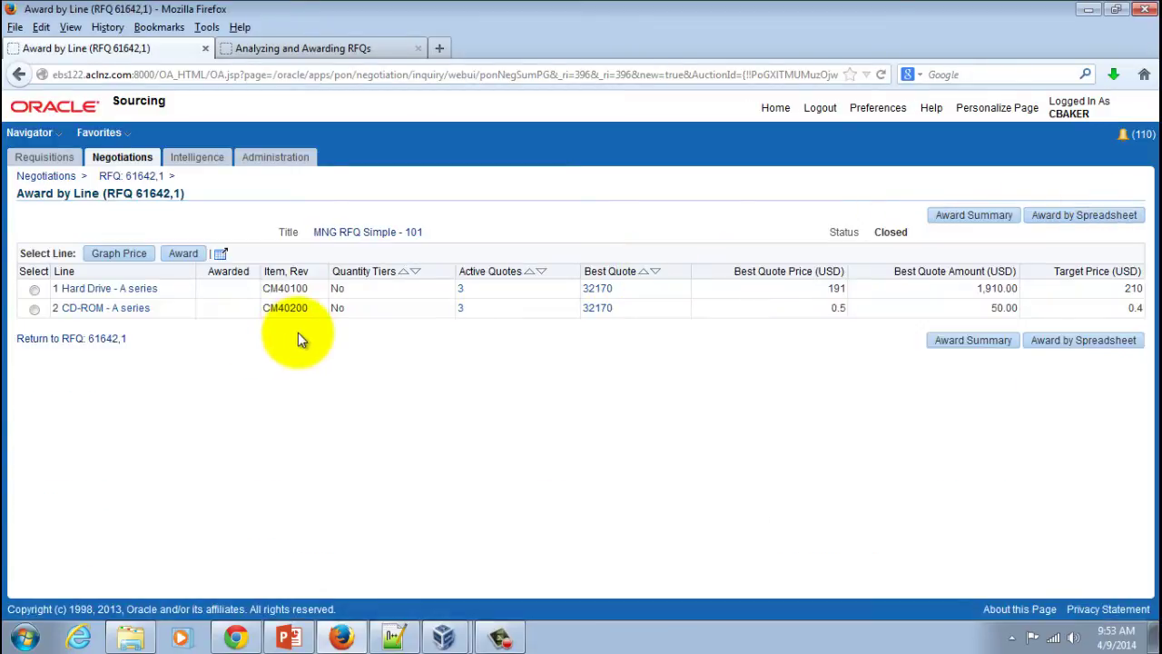
Open the award page for line 1, Hard Drive - A series.
{"action": "left_click", "coordinate": [33, 290]}
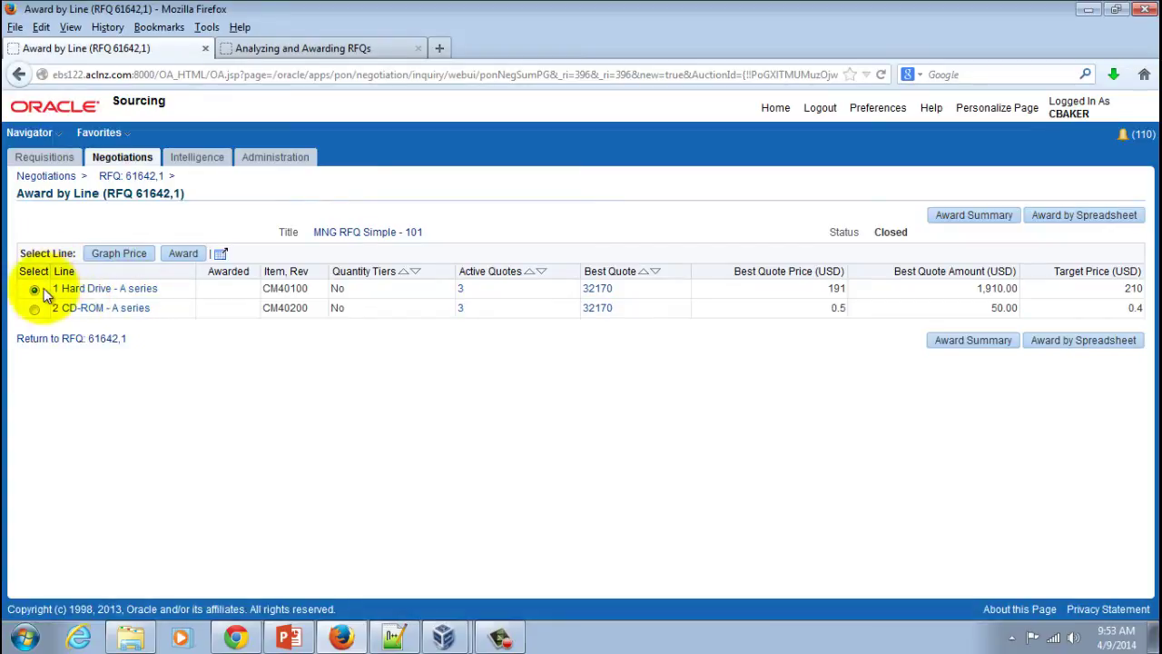
{"action": "left_click", "coordinate": [183, 253]}
{"action": "scroll", "coordinate": [530, 379], "scroll_direction": "down", "scroll_amount": 1}
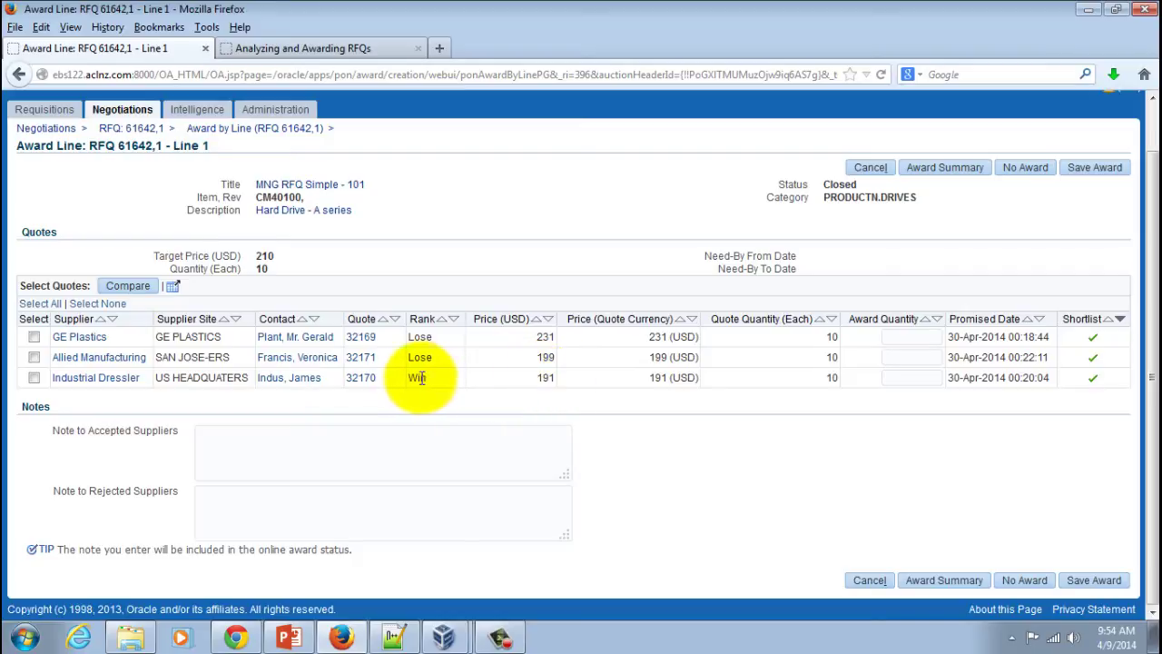
Select the quotes from GE Plastics, Allied Manufacturing and Industrial Dressler and compare them side by side.
{"action": "left_click", "coordinate": [35, 380]}
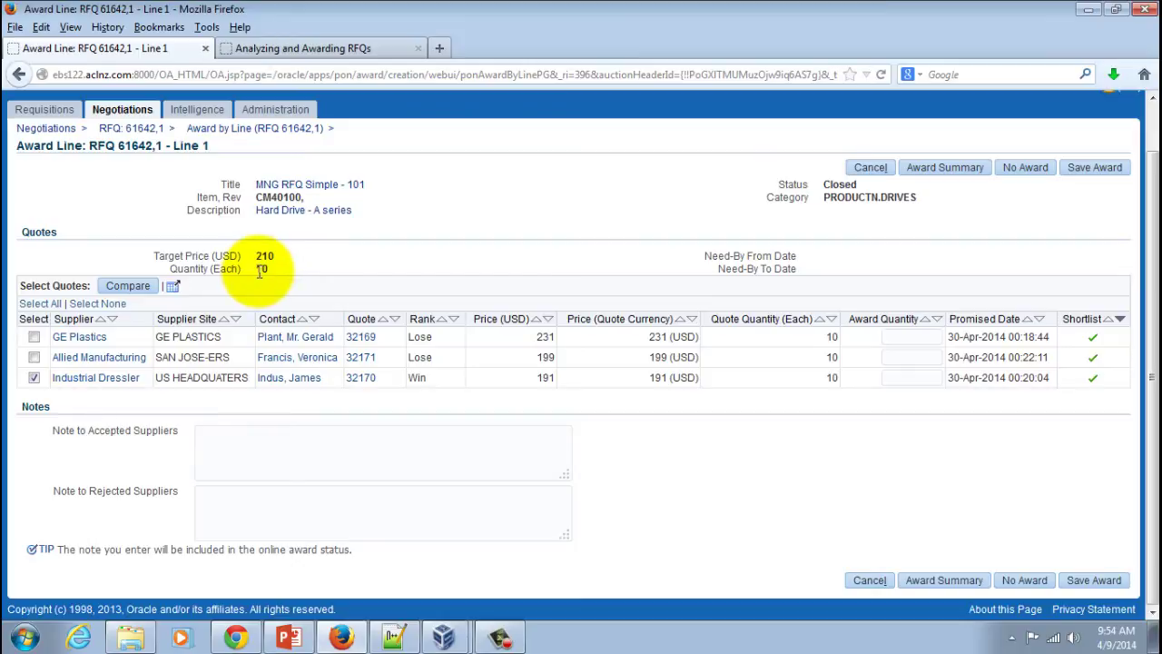
{"action": "left_click_drag", "start_coordinate": [260, 271], "coordinate": [267, 272]}
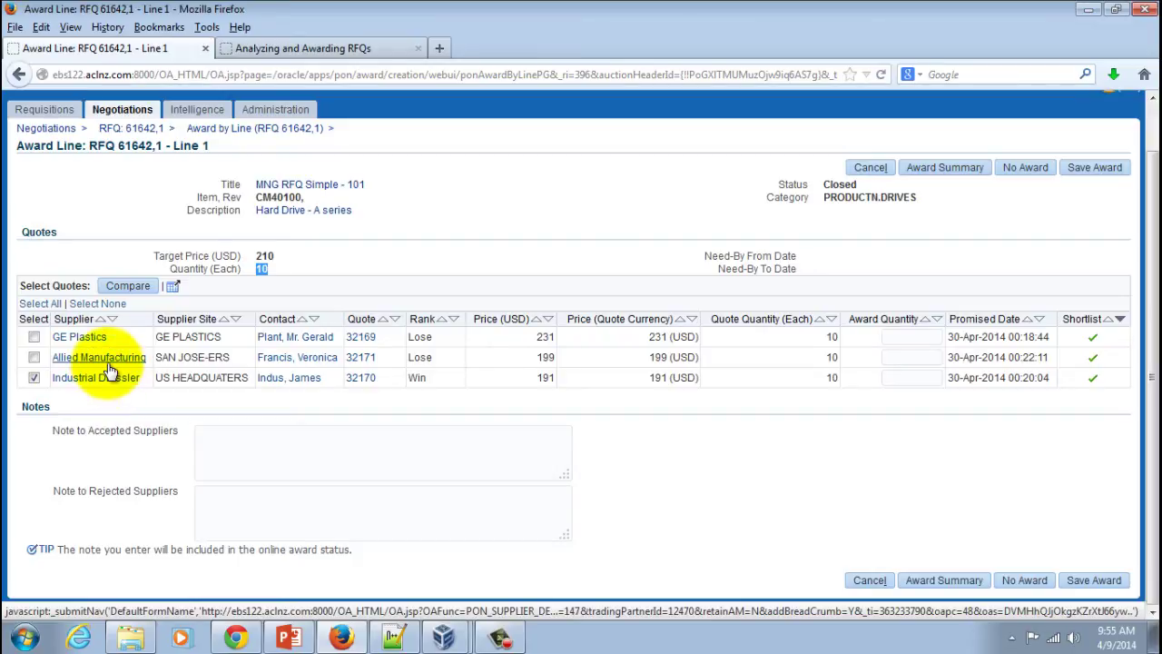
{"action": "left_click", "coordinate": [310, 266]}
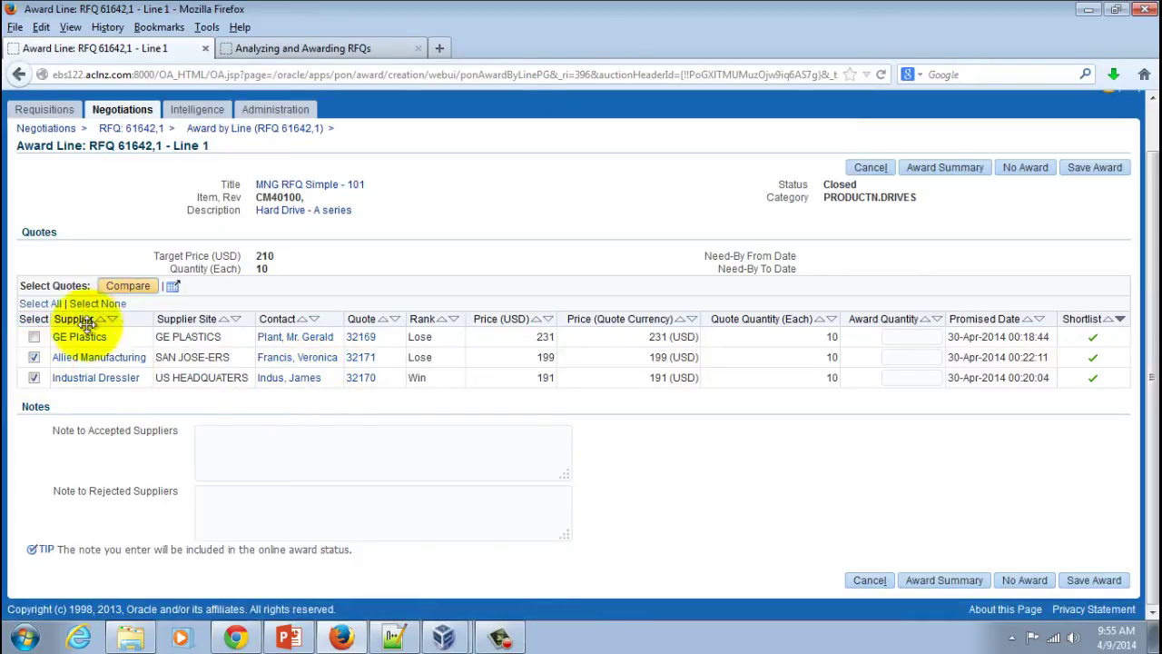
{"action": "left_click", "coordinate": [33, 359]}
{"action": "left_click", "coordinate": [34, 336]}
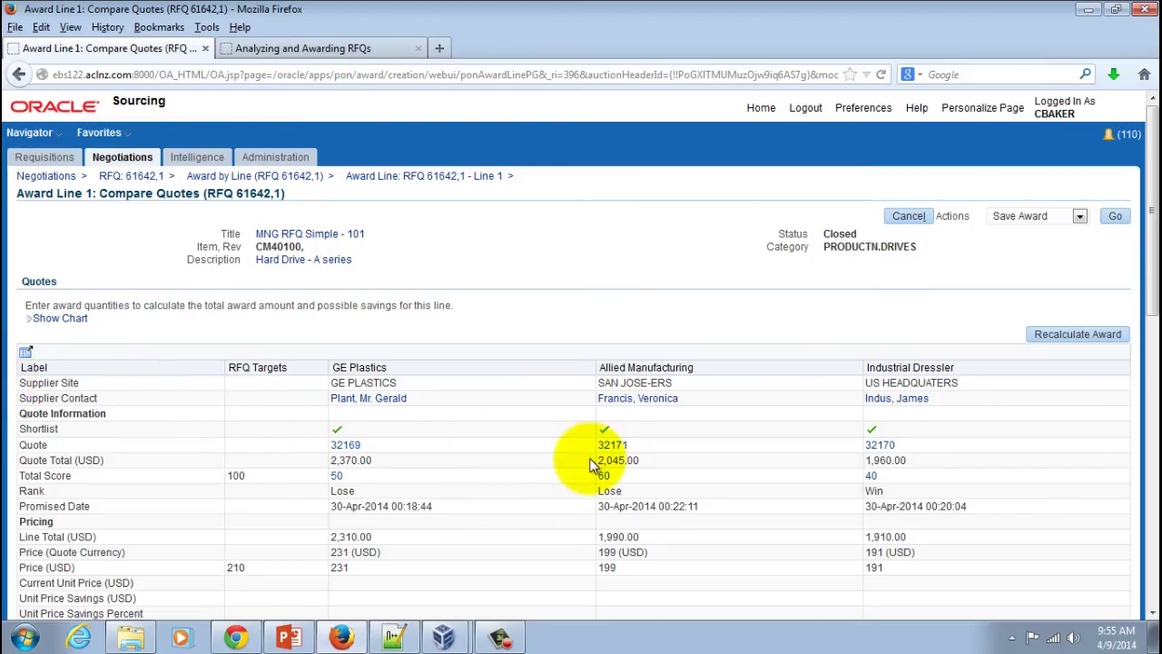
Examine the three suppliers' prices, unit price savings, quantities and cost factors in the quote comparison.
{"action": "scroll", "coordinate": [591, 464], "scroll_direction": "down", "scroll_amount": 2}
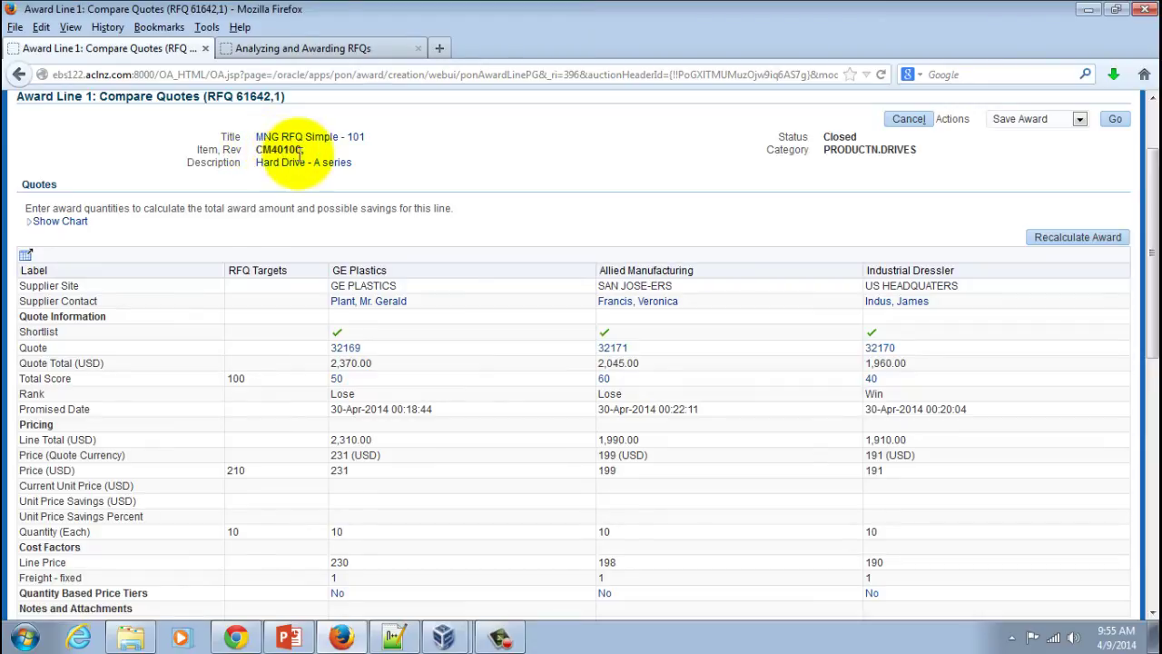
{"action": "scroll", "coordinate": [565, 287], "scroll_direction": "down", "scroll_amount": 2}
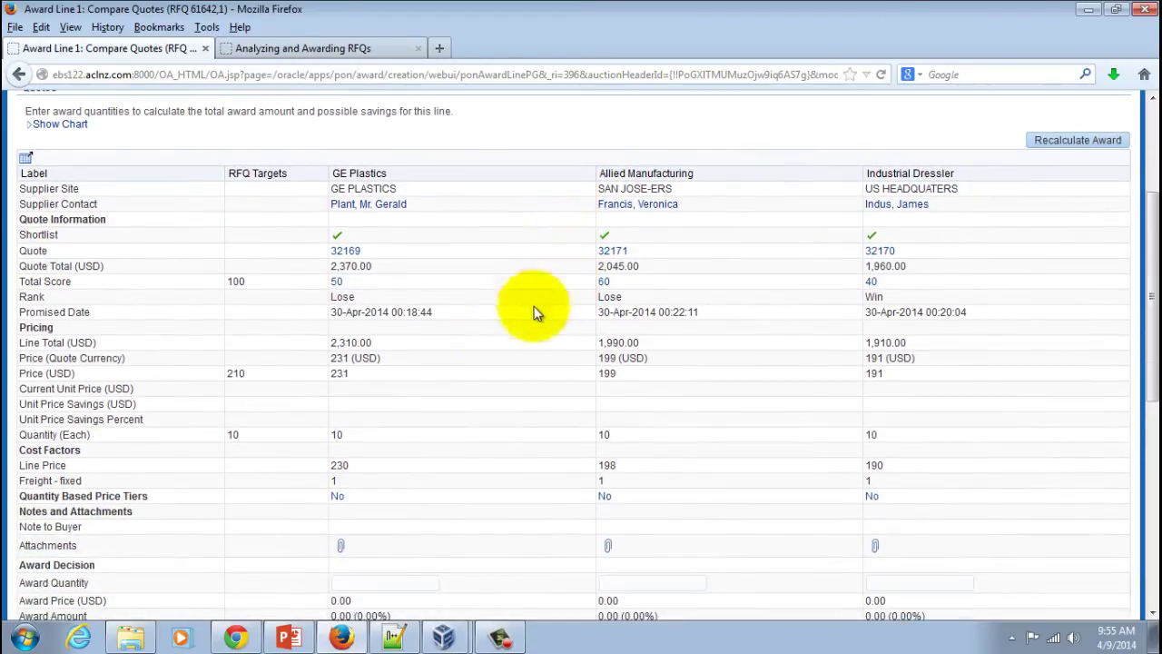
{"action": "double_click", "coordinate": [342, 374]}
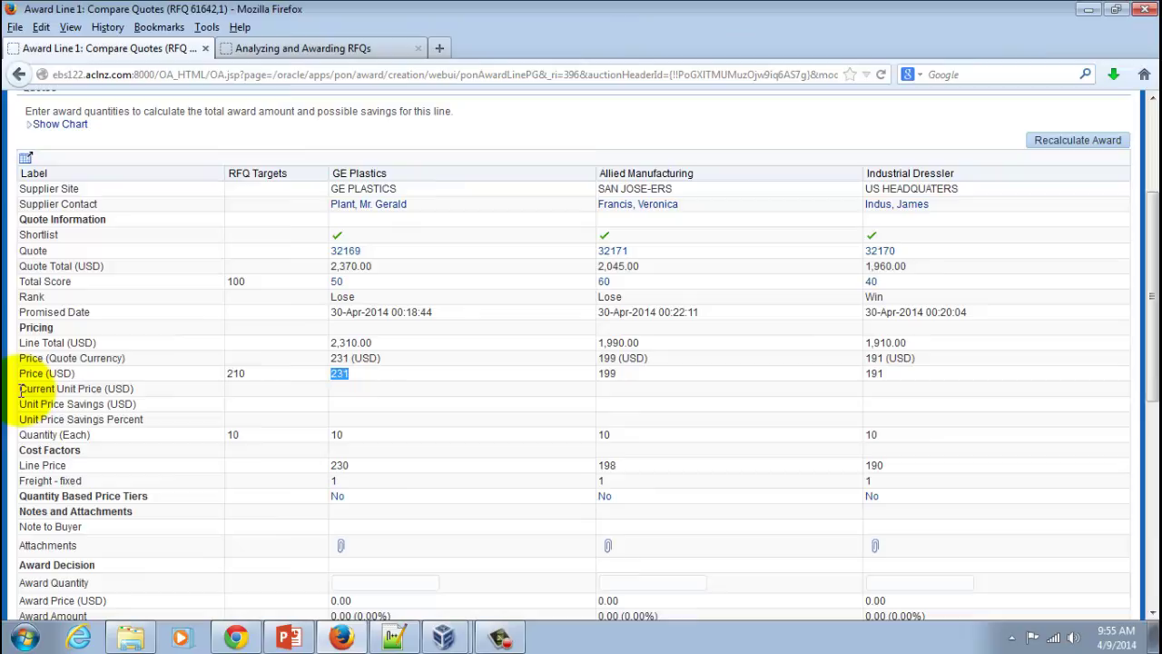
{"action": "left_click_drag", "start_coordinate": [20, 389], "coordinate": [107, 389]}
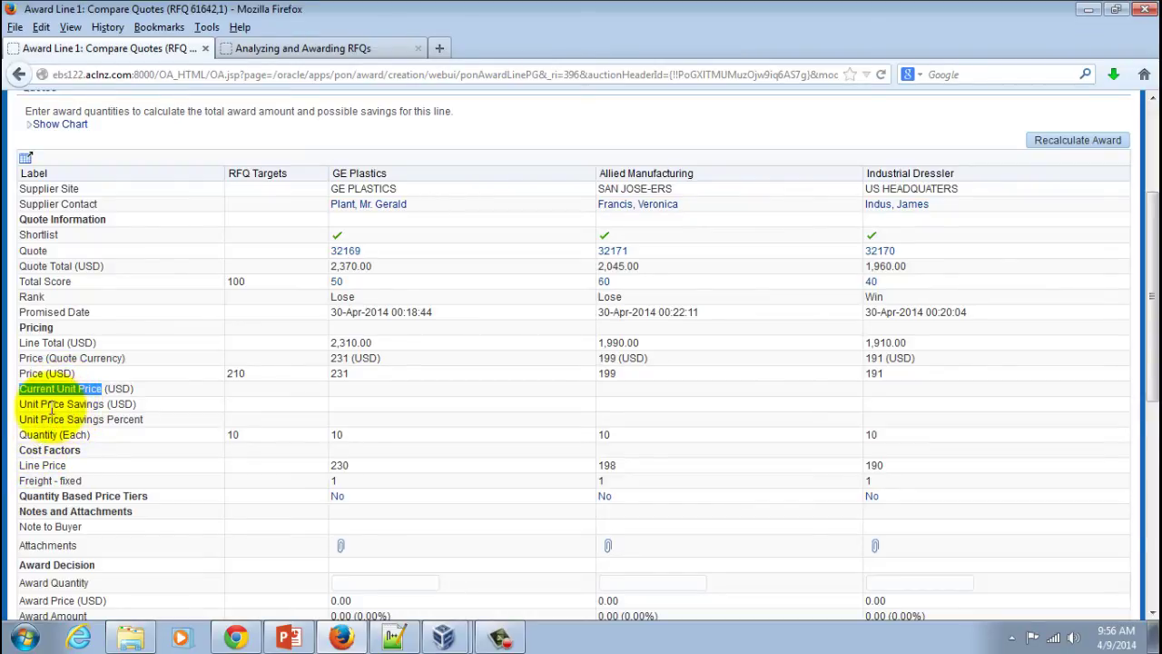
{"action": "left_click_drag", "start_coordinate": [52, 405], "coordinate": [109, 408]}
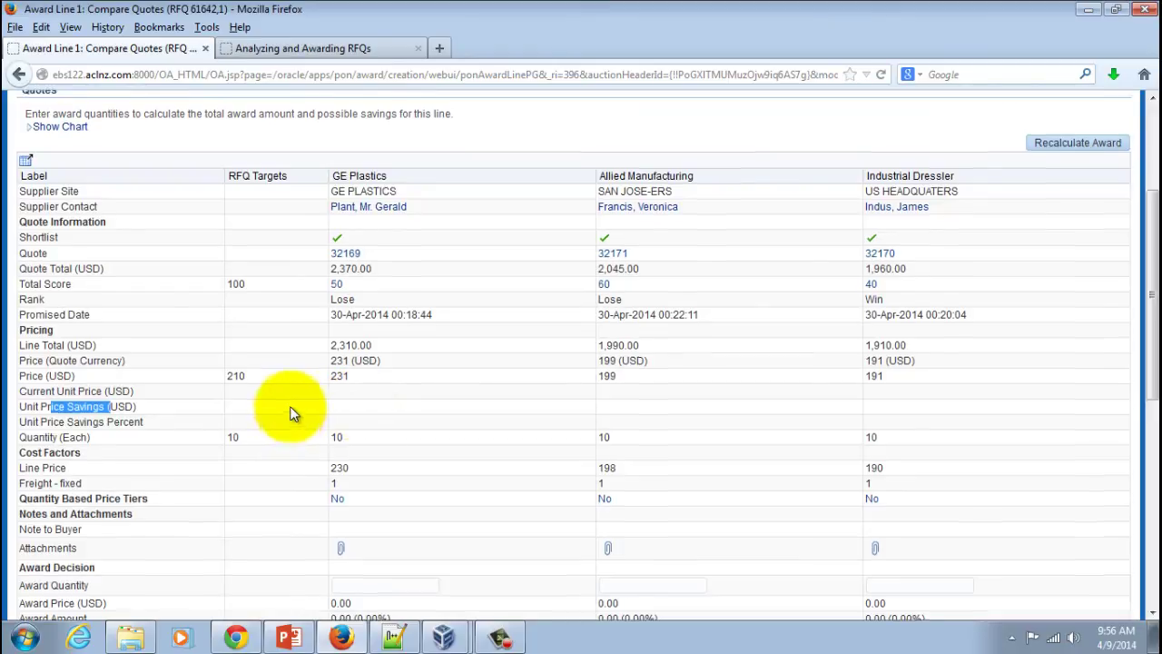
{"action": "scroll", "coordinate": [293, 410], "scroll_direction": "up", "scroll_amount": 2}
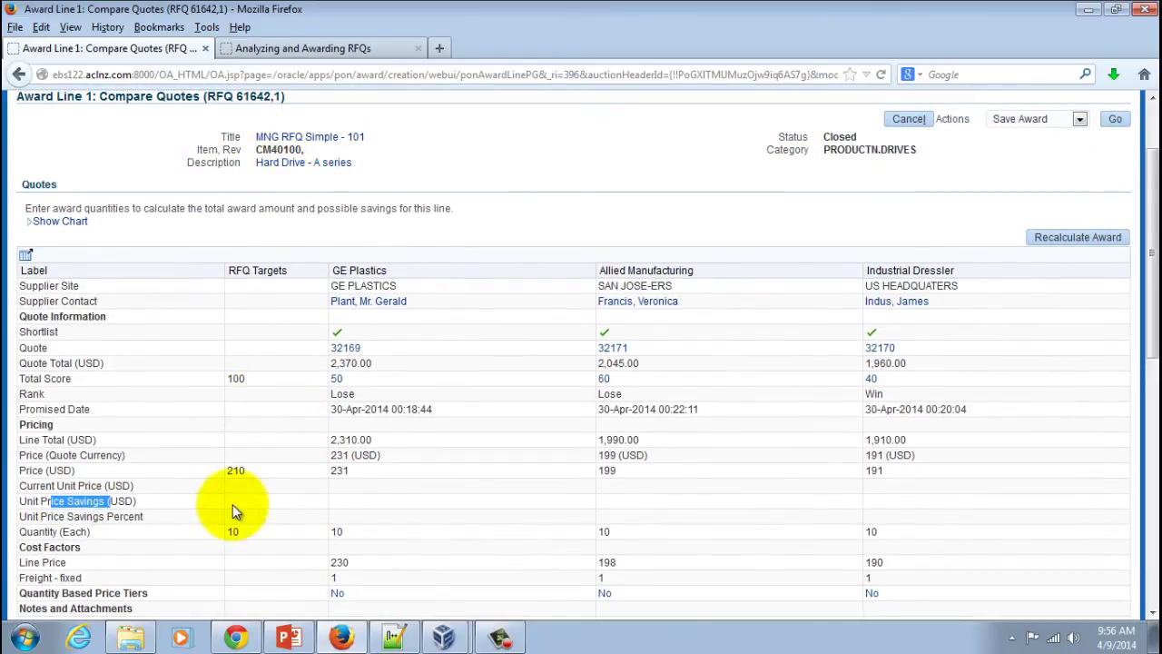
{"action": "scroll", "coordinate": [232, 504], "scroll_direction": "down", "scroll_amount": 2}
{"action": "left_click_drag", "start_coordinate": [107, 405], "coordinate": [51, 405]}
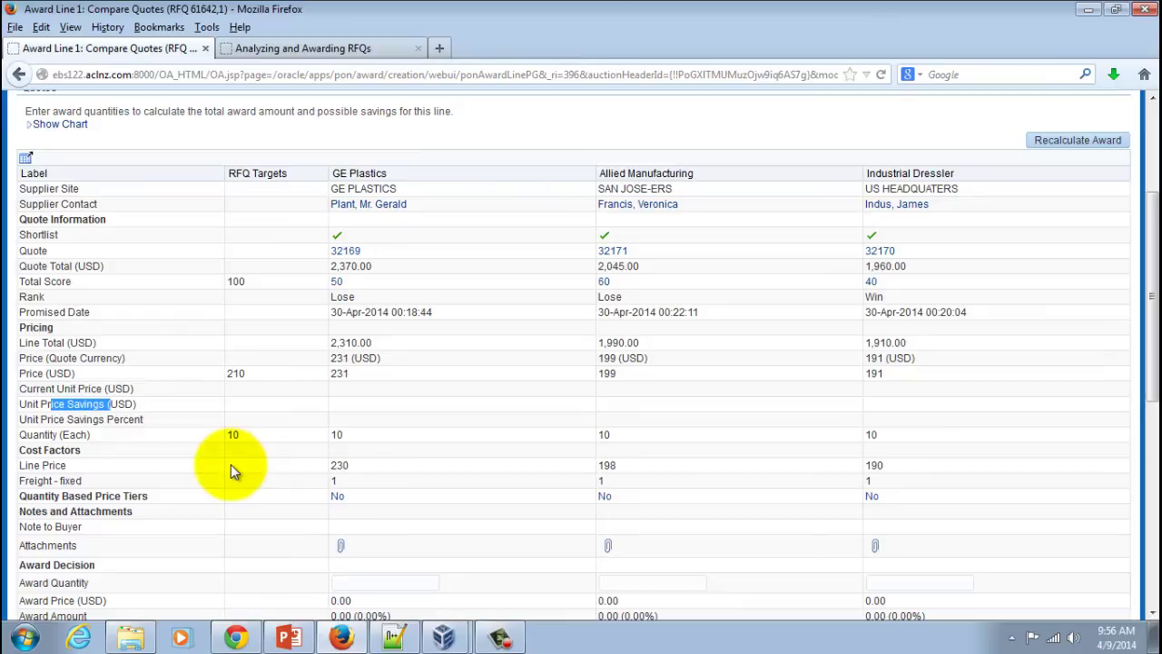
{"action": "scroll", "coordinate": [231, 464], "scroll_direction": "down", "scroll_amount": 2}
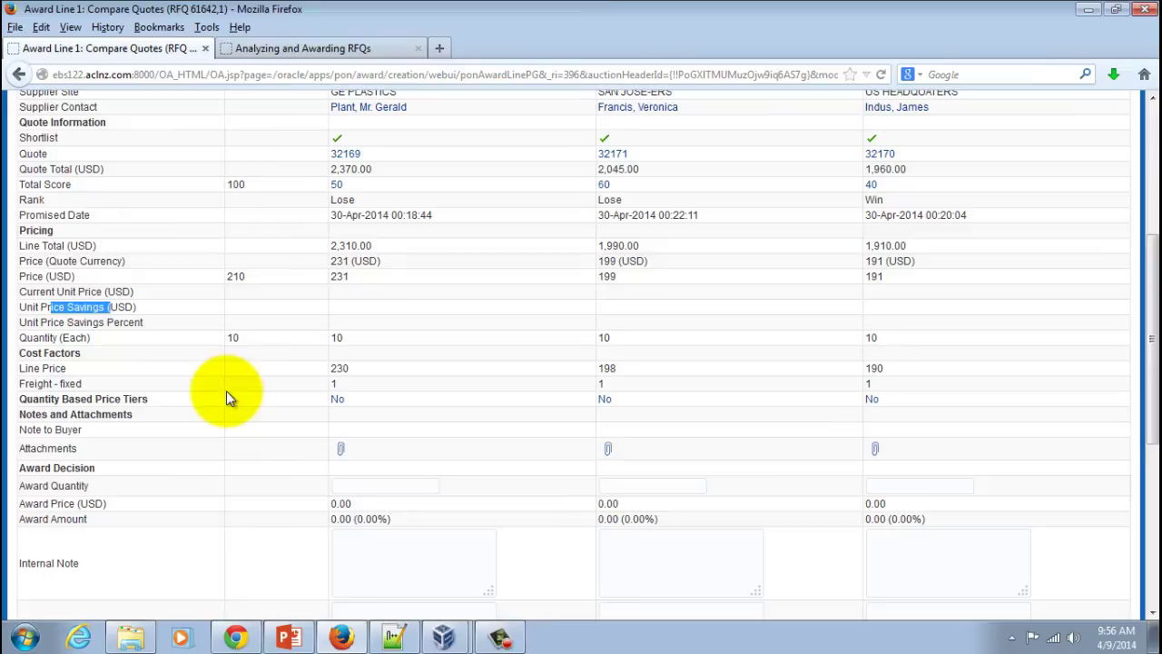
Set the award quantity to 2 for Allied Manufacturing and 3 for Industrial Dressler, leaving GE Plastics' quantity blank.
{"action": "left_click", "coordinate": [359, 492]}
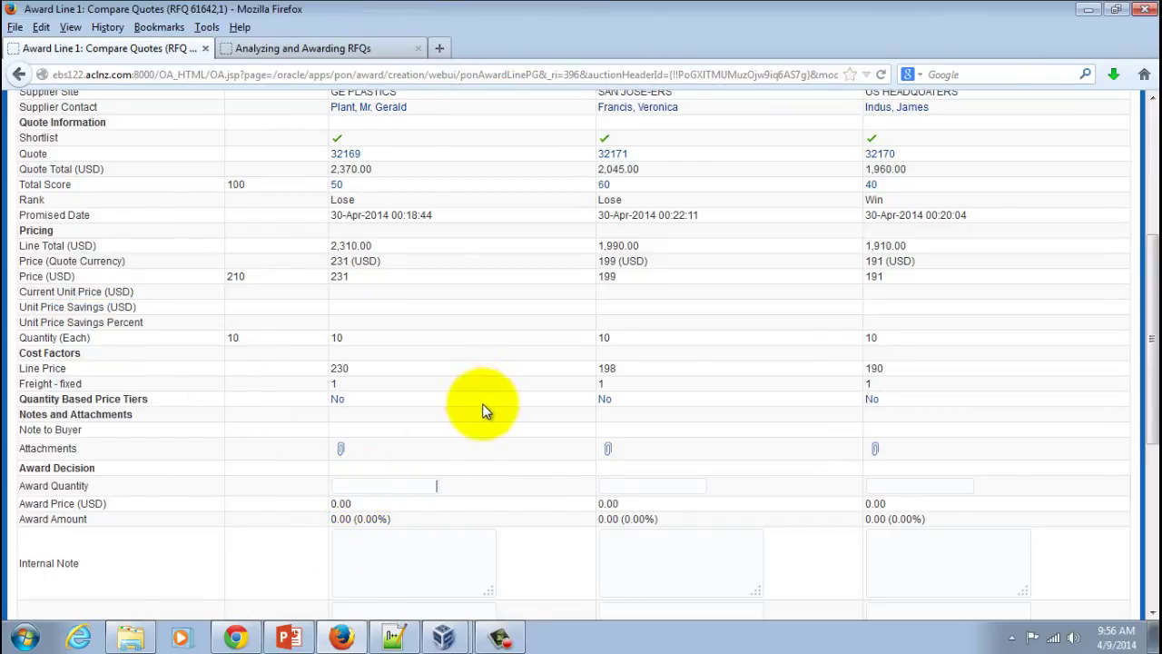
{"action": "type", "text": "3"}
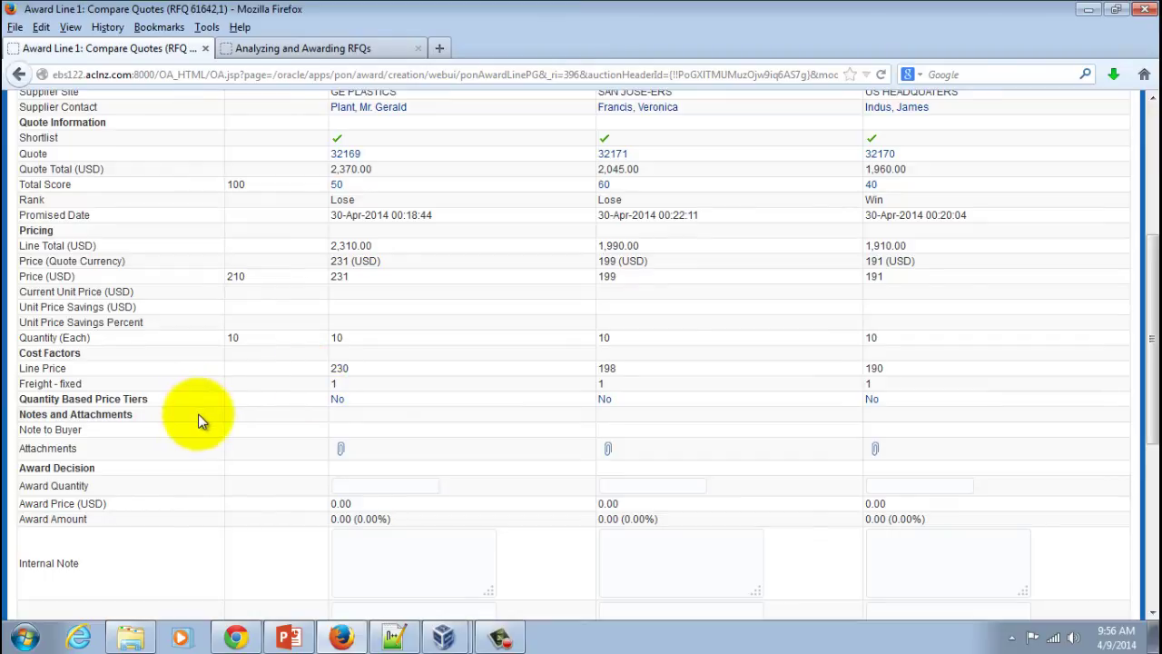
{"action": "left_click", "coordinate": [901, 487]}
{"action": "type", "text": "3"}
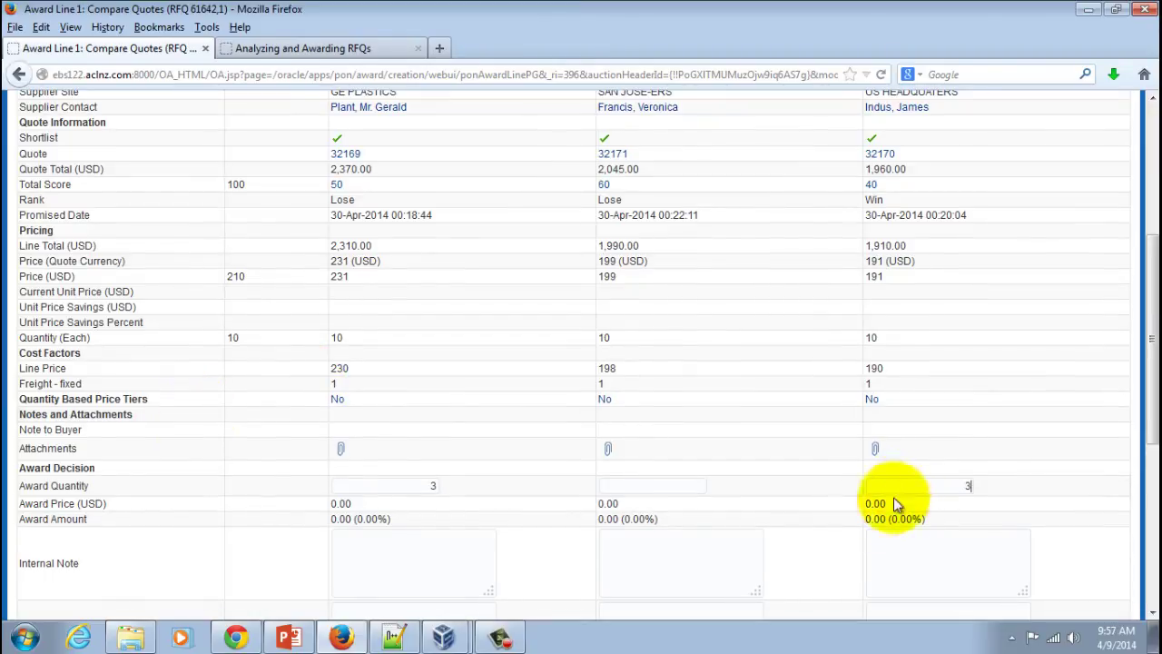
{"action": "left_click", "coordinate": [424, 486]}
{"action": "key", "text": "Delete"}
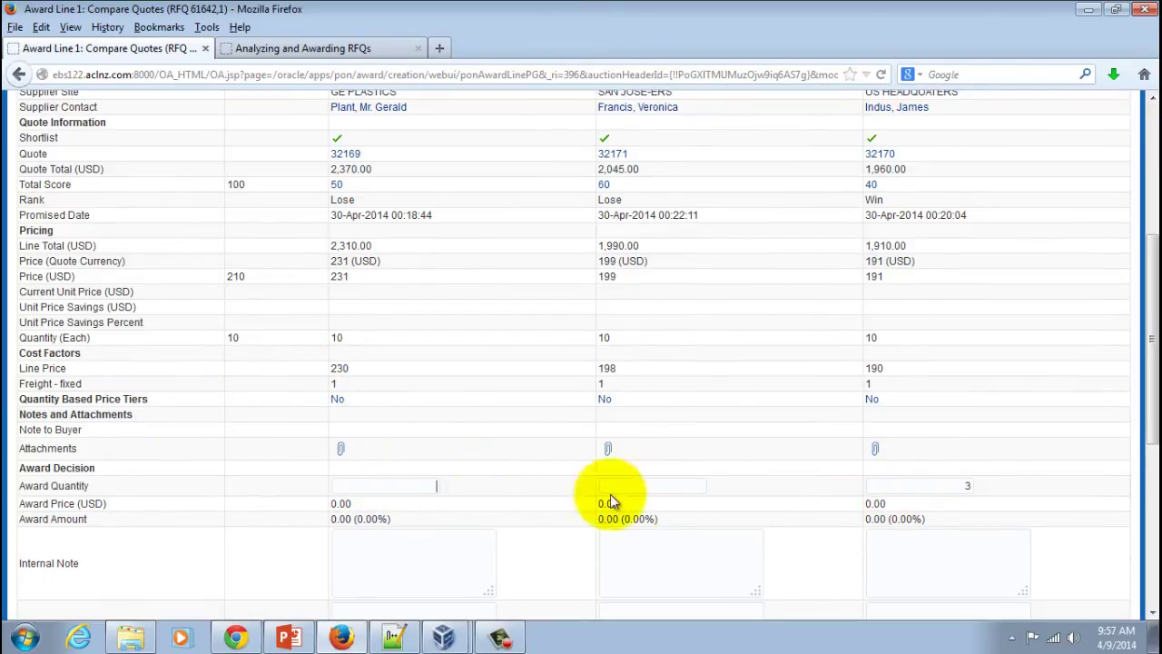
{"action": "left_click", "coordinate": [638, 487]}
{"action": "type", "text": "2"}
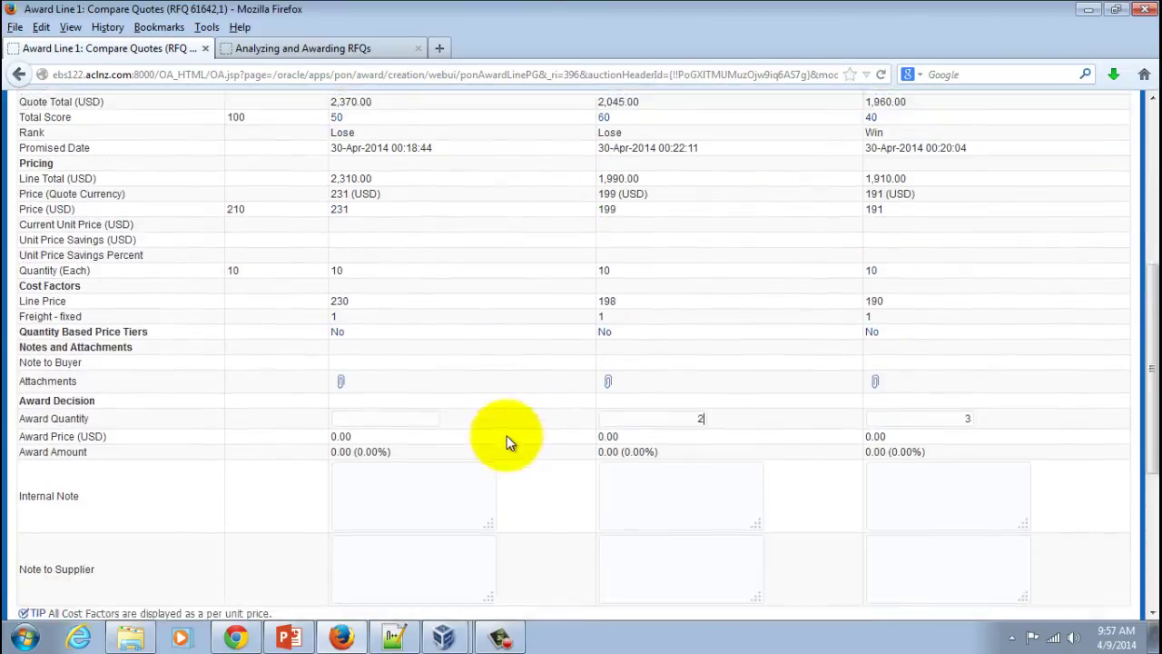
Enter the internal note "No award approval is required because of smaller quantity." for Allied Manufacturing.
{"action": "scroll", "coordinate": [508, 442], "scroll_direction": "down", "scroll_amount": 1}
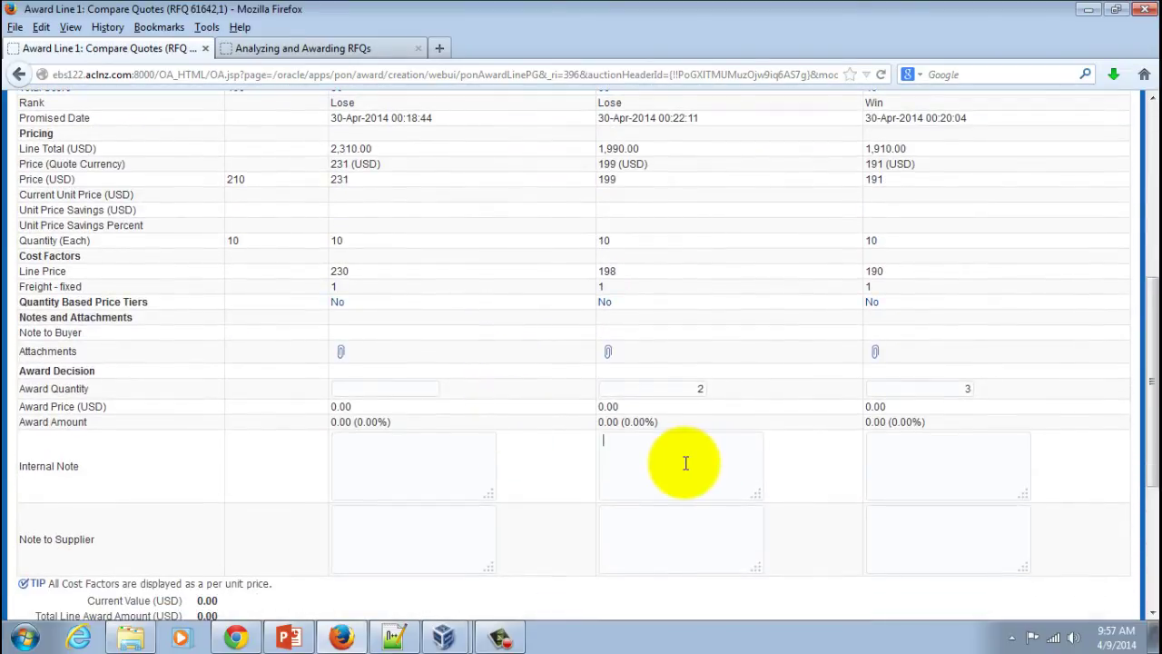
{"action": "left_click", "coordinate": [685, 463]}
{"action": "type", "text": "No"}
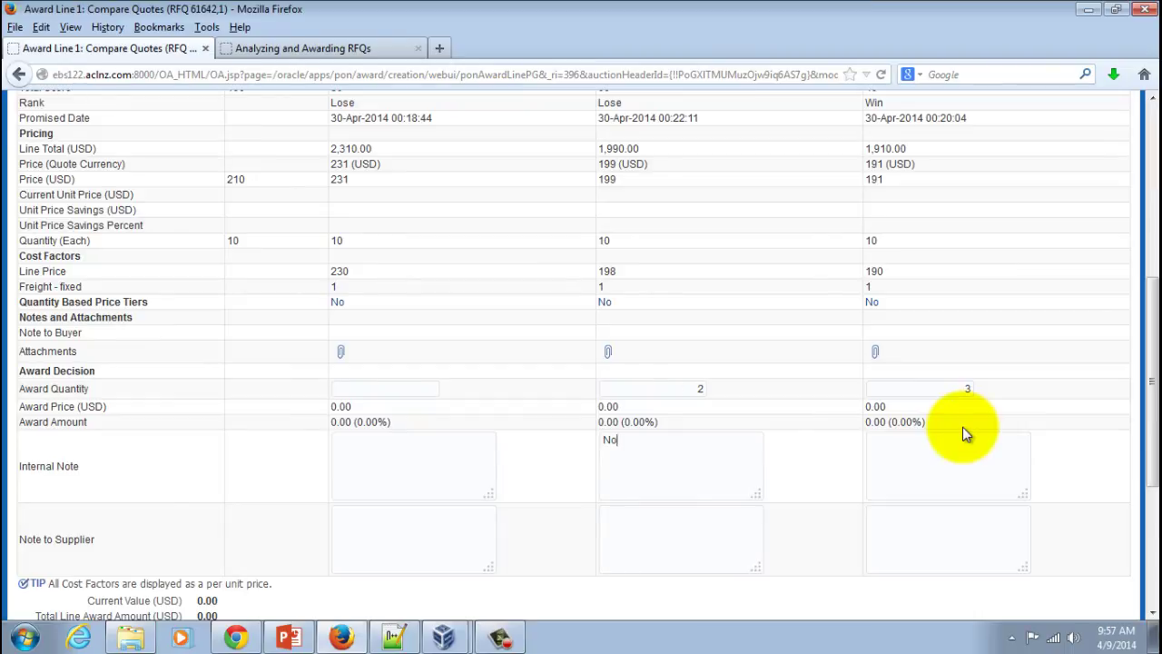
{"action": "type", "text": " award approval is require"}
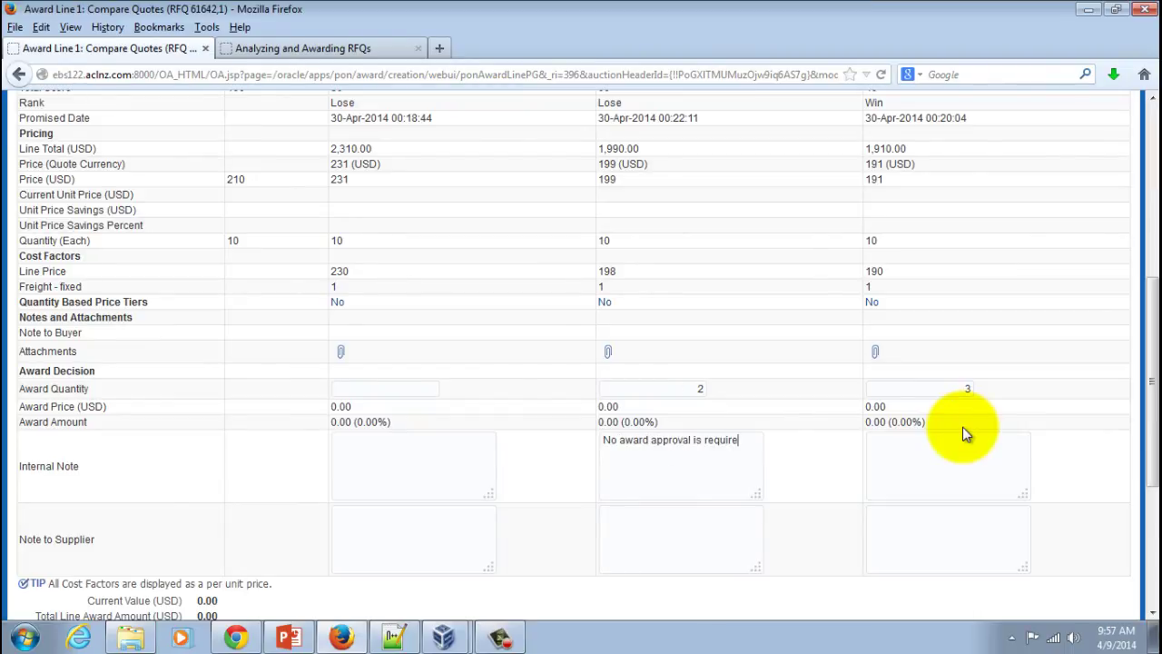
{"action": "type", "text": "d because it"}
{"action": "key", "text": "BackSpace"}
{"action": "key", "text": "BackSpace"}
{"action": "type", "text": "of smaller quantity"}
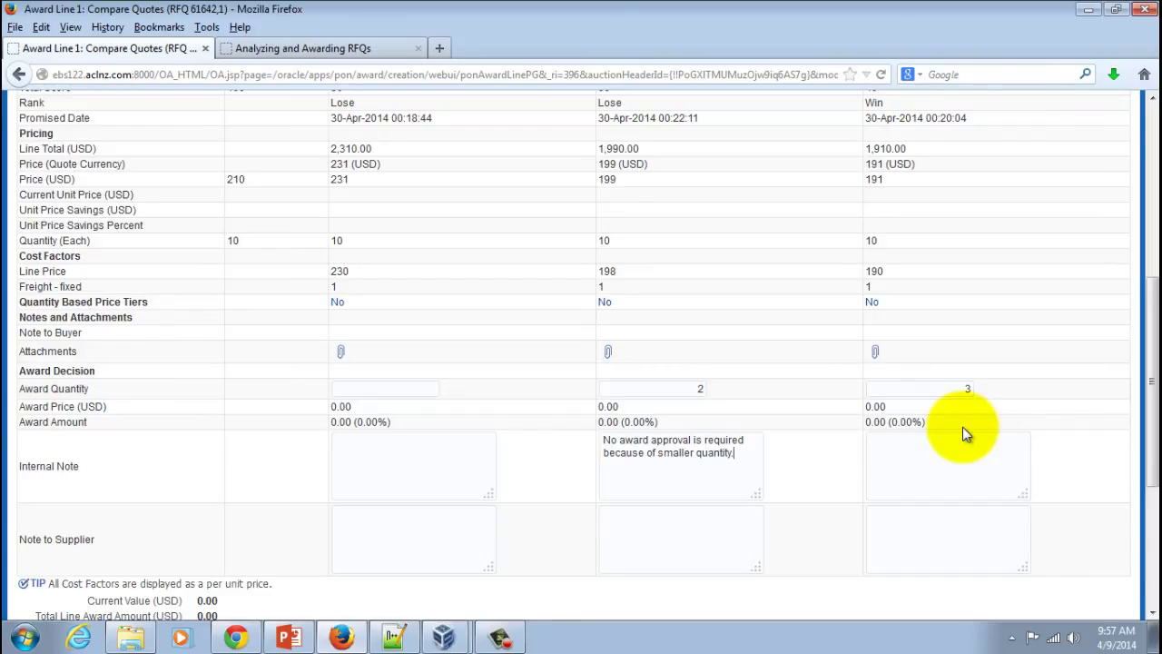
{"action": "type", "text": "."}
Copy Allied Manufacturing's internal note into Industrial Dressler's internal note.
{"action": "key", "text": "ctrl+a"}
{"action": "key", "text": "ctrl+c"}
{"action": "left_click", "coordinate": [973, 463]}
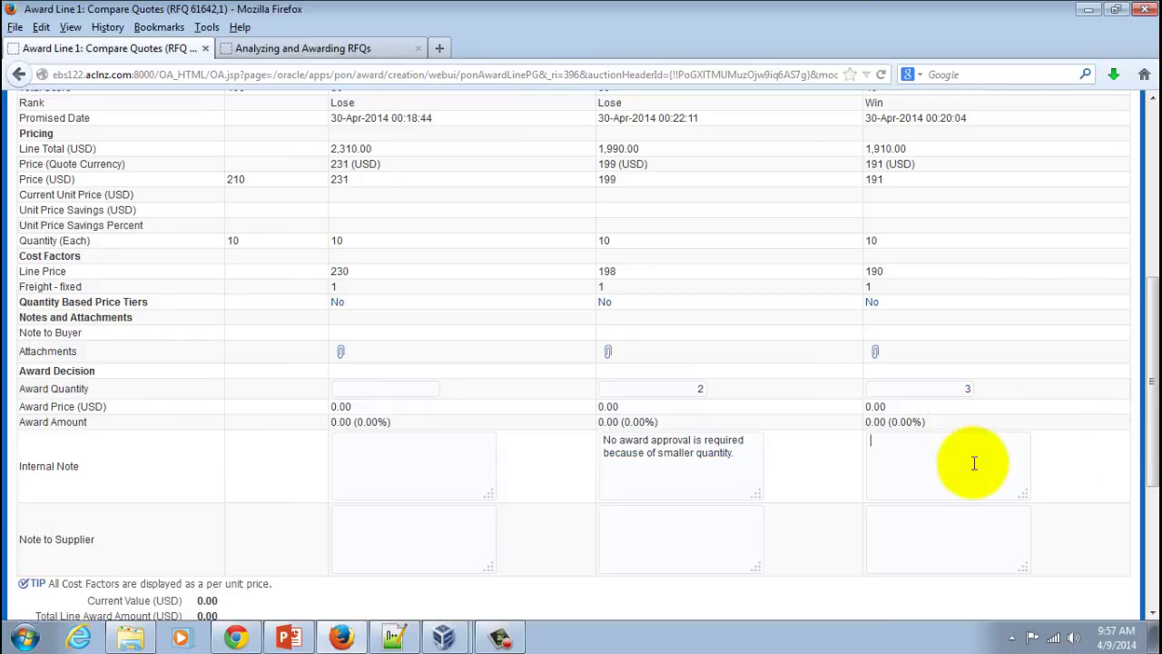
{"action": "key", "text": "ctrl+v"}
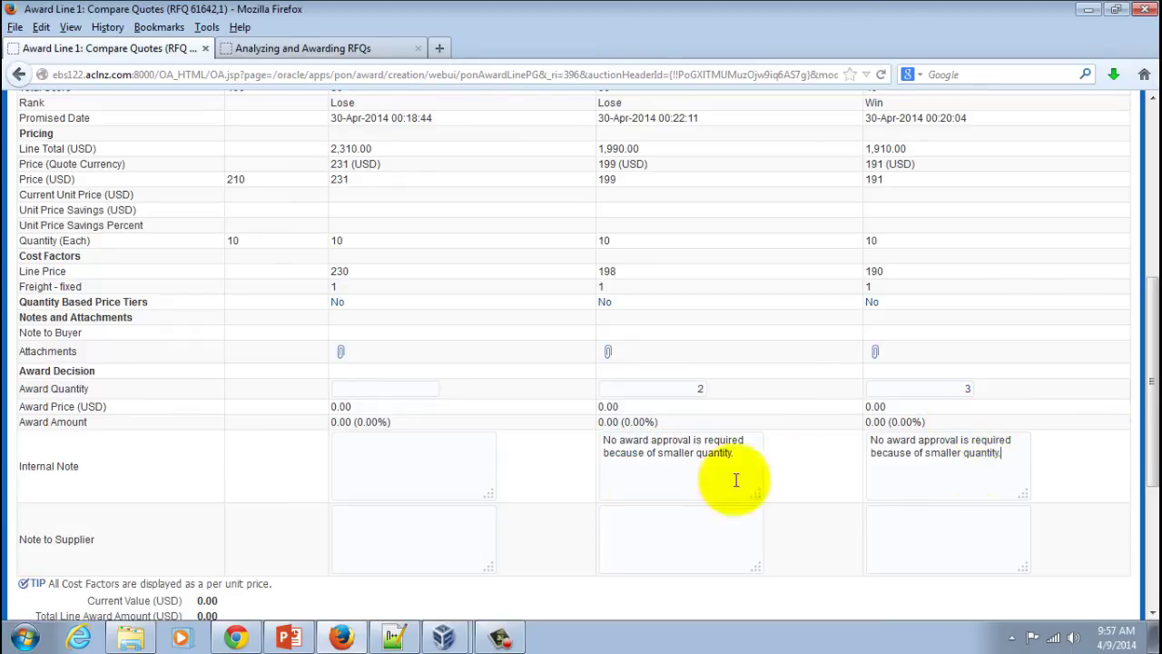
Enter the supplier note "Please arrange your employee's certification for assembling HDD's." for Allied Manufacturing.
{"action": "left_click", "coordinate": [645, 527]}
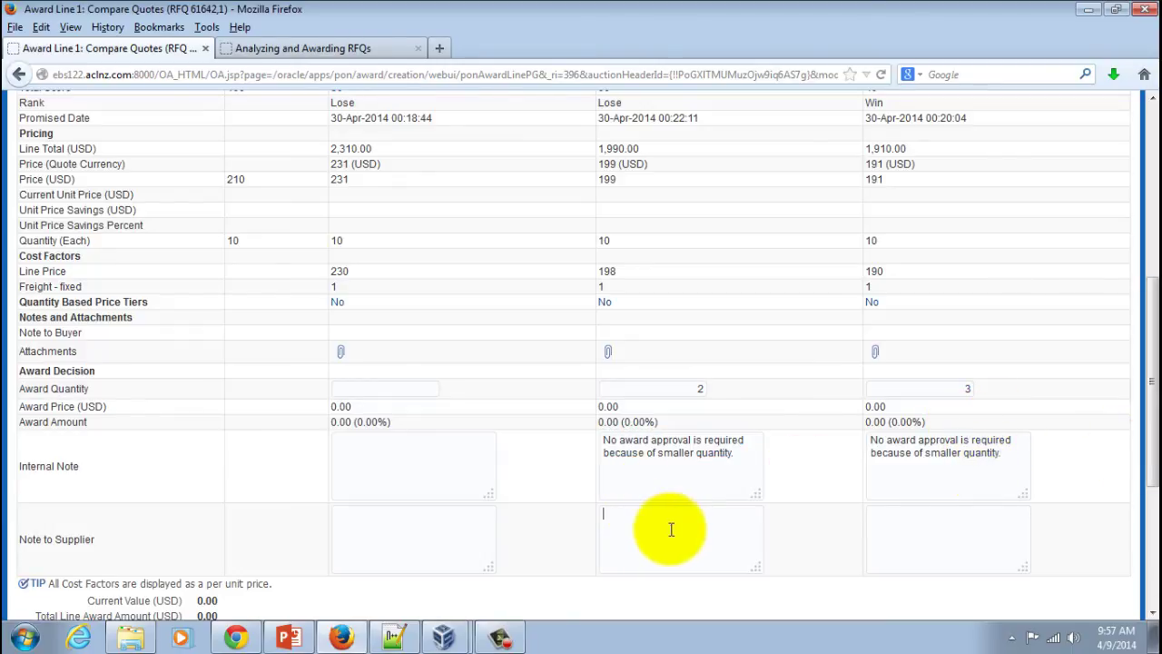
{"action": "type", "text": "Please"}
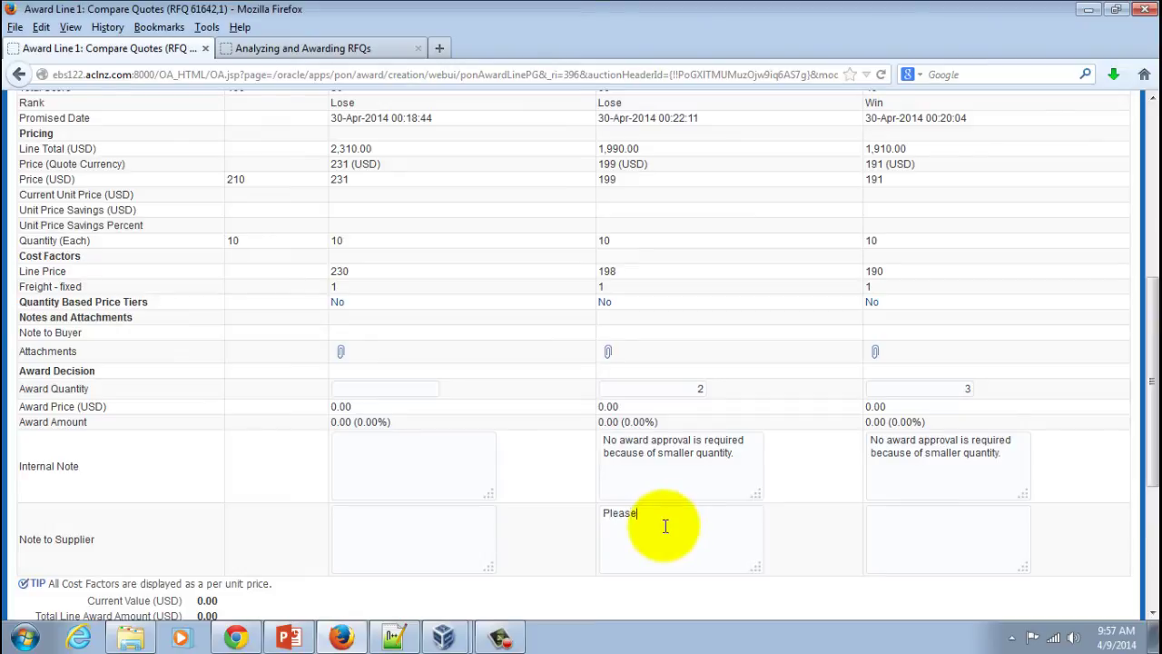
{"action": "type", "text": " arrange your employee's certificatio"}
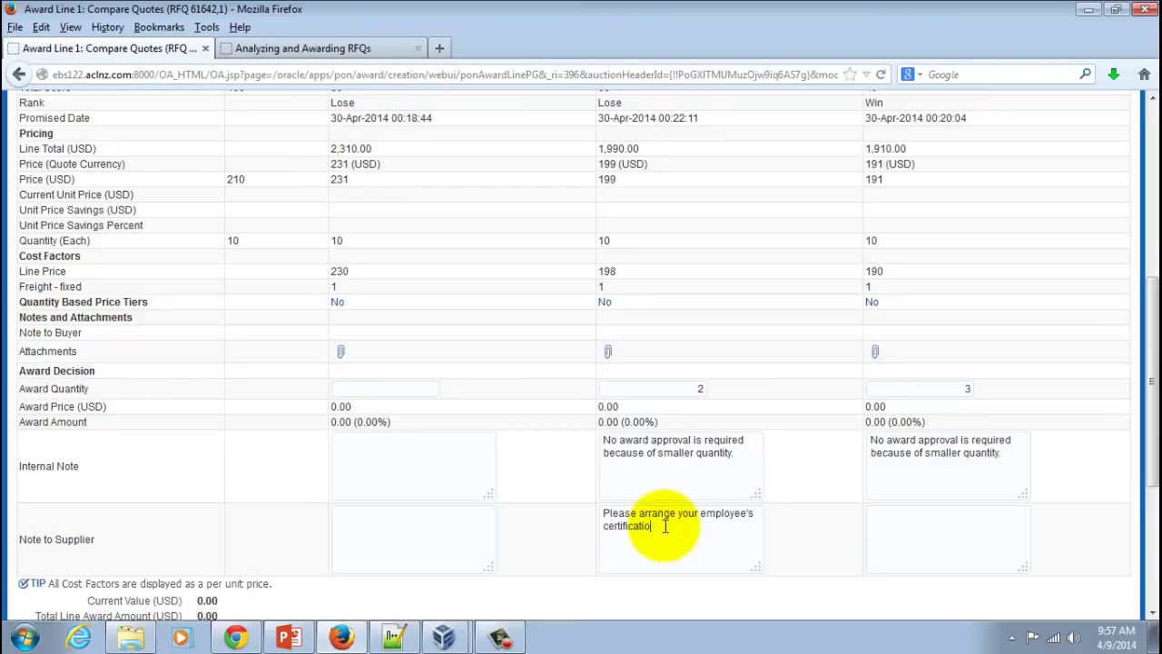
{"action": "type", "text": "n for assembling HDD's"}
Copy Allied Manufacturing's supplier note about HDD assembly certification into Industrial Dressler's note to supplier.
{"action": "key", "text": "shift+Home"}
{"action": "key", "text": "shift+Up"}
{"action": "key", "text": "shift+Up"}
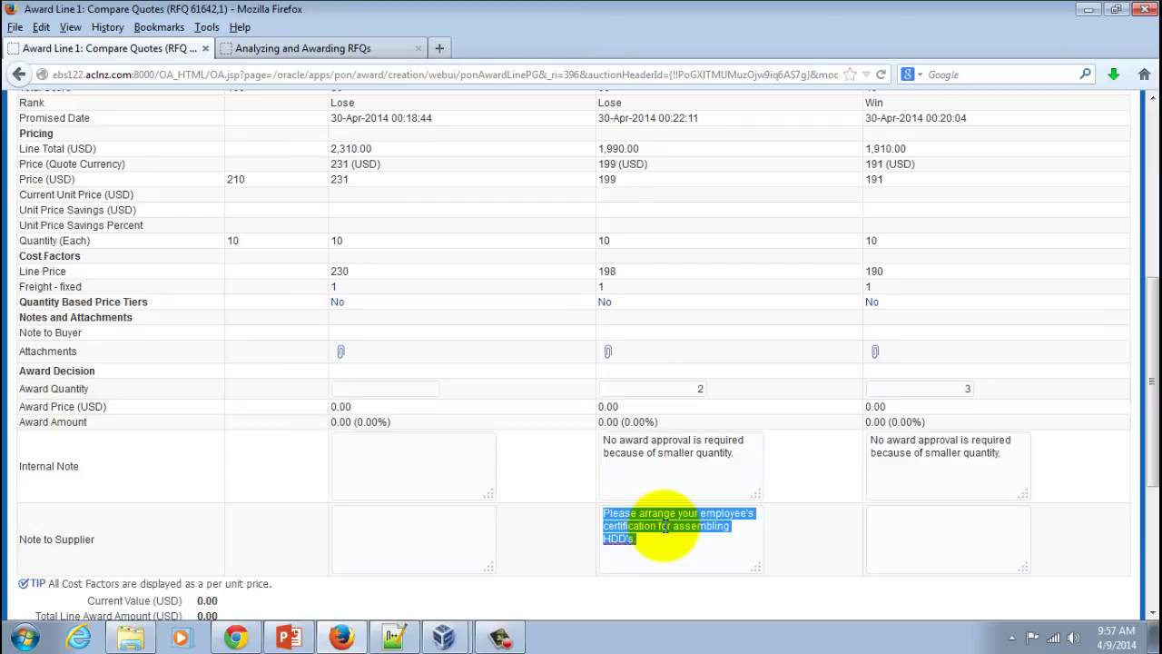
{"action": "left_click", "coordinate": [918, 532]}
{"action": "type", "text": "Please arrange your employee's certification for assembling HDD's."}
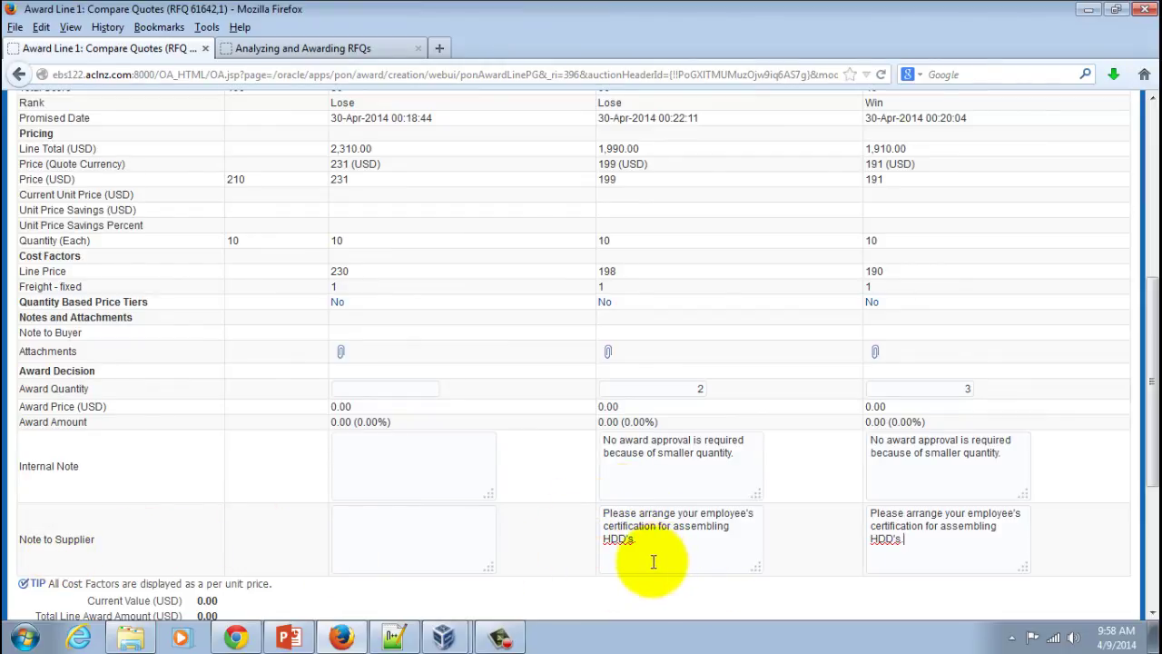
Run the Save Award action for line 1, leaving the general notes to accepted and rejected suppliers empty.
{"action": "scroll", "coordinate": [639, 535], "scroll_direction": "down", "scroll_amount": 2}
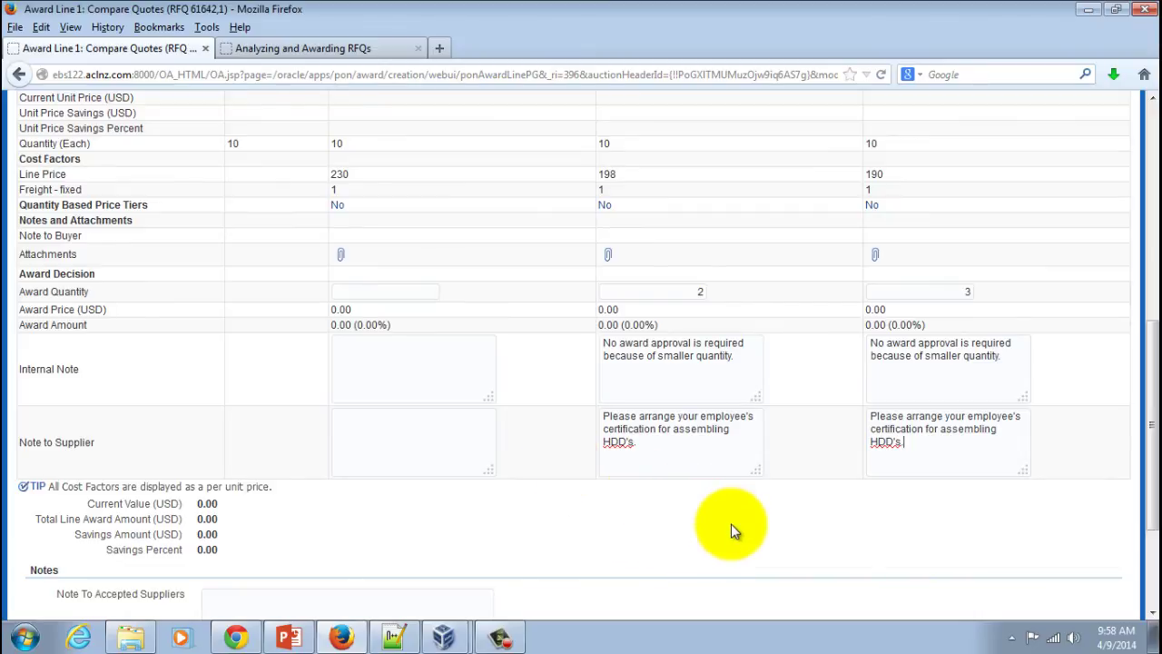
{"action": "scroll", "coordinate": [809, 521], "scroll_direction": "down", "scroll_amount": 2}
{"action": "scroll", "coordinate": [810, 521], "scroll_direction": "down", "scroll_amount": 1}
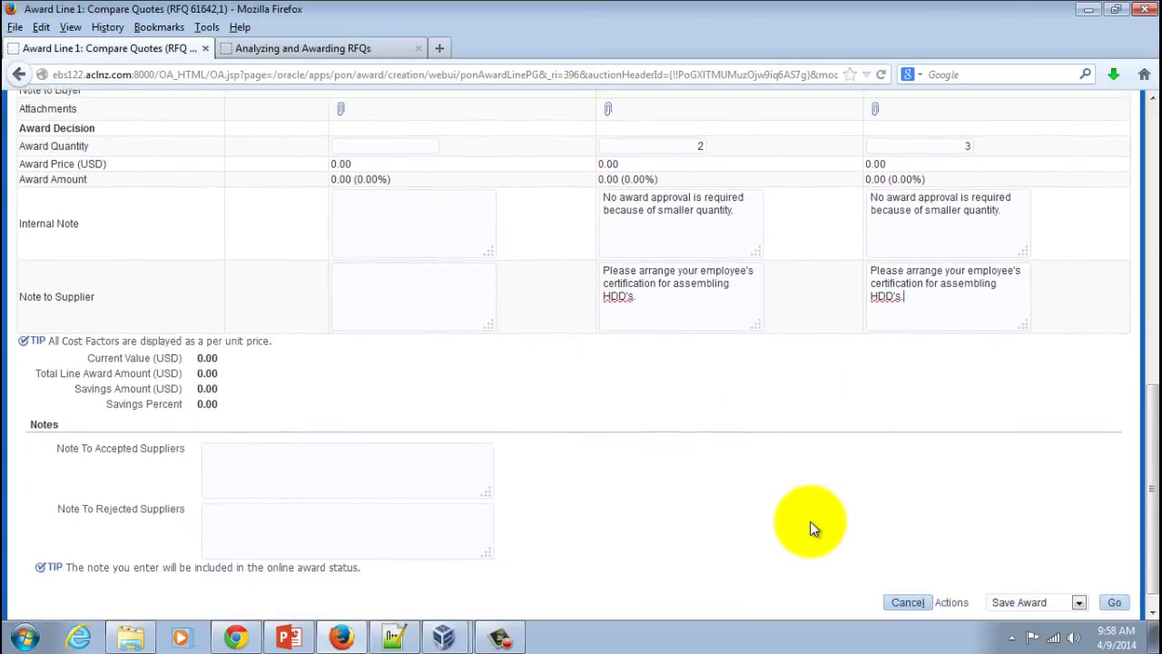
{"action": "scroll", "coordinate": [810, 521], "scroll_direction": "down", "scroll_amount": 1}
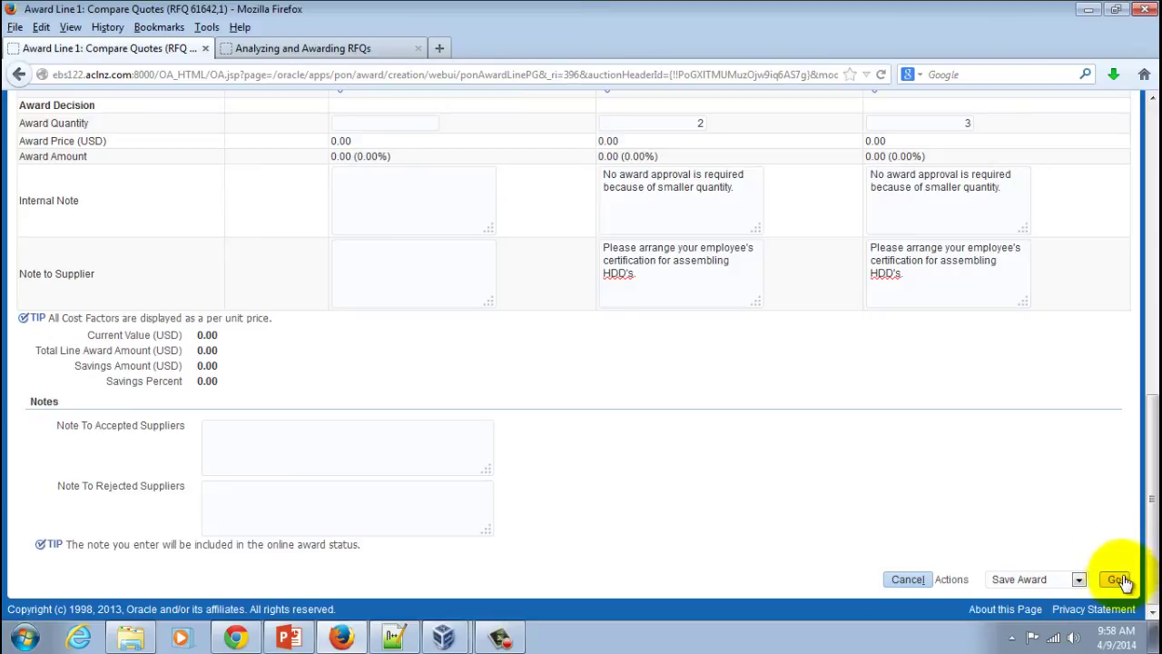
{"action": "left_click", "coordinate": [1080, 580]}
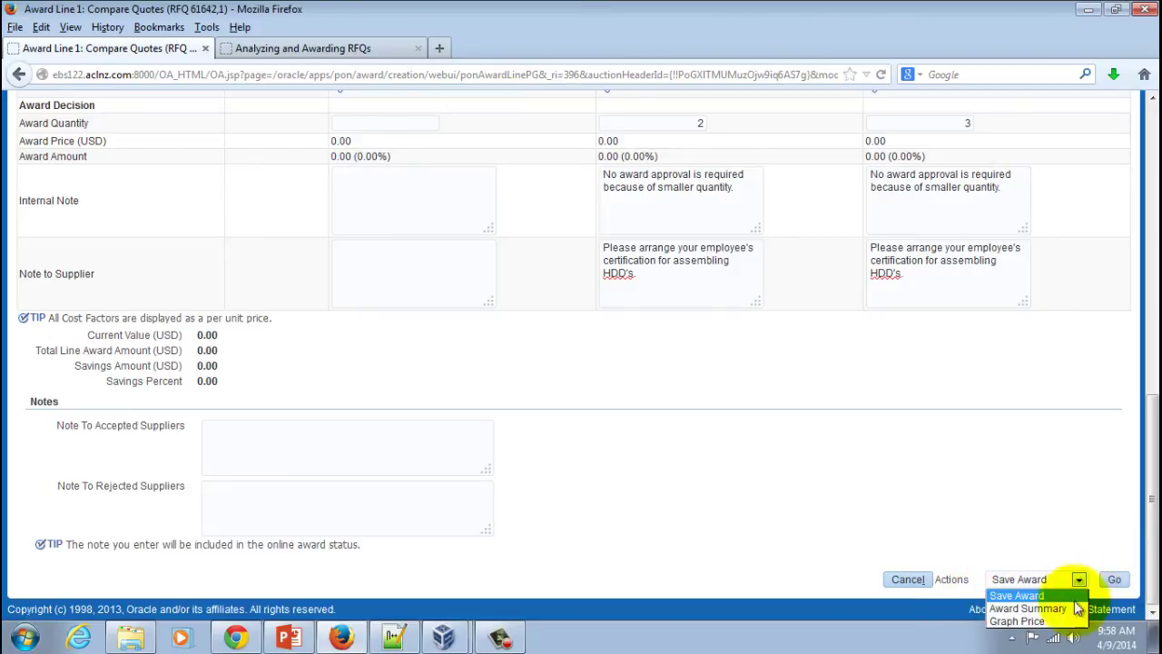
{"action": "left_click", "coordinate": [1058, 527]}
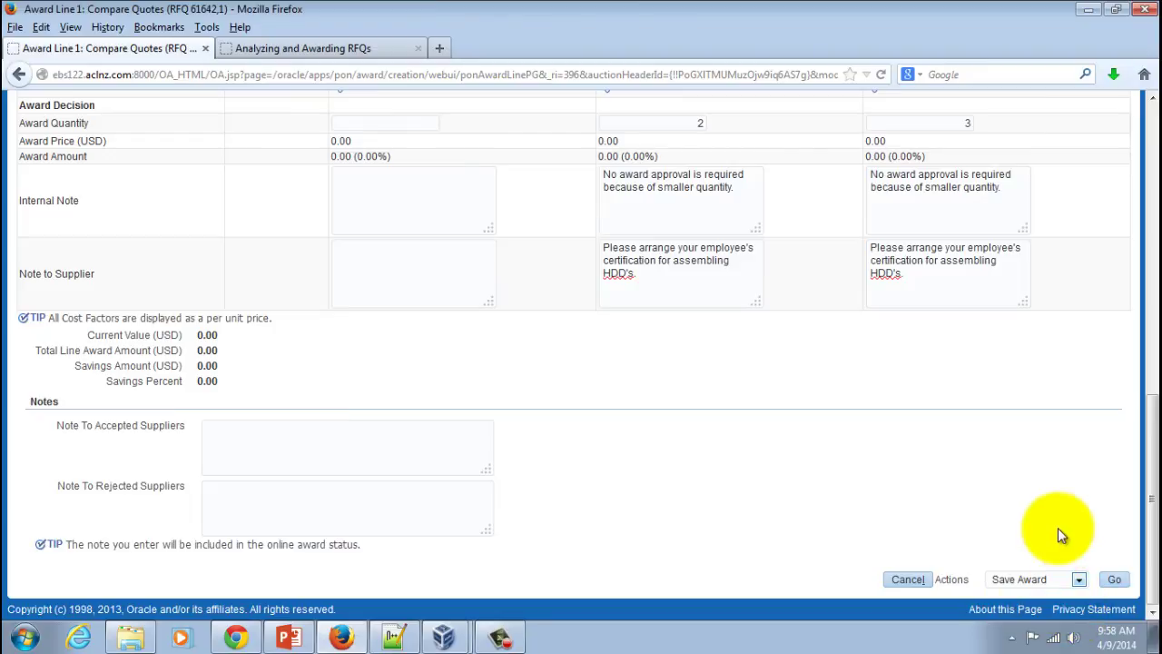
{"action": "left_click", "coordinate": [1114, 581]}
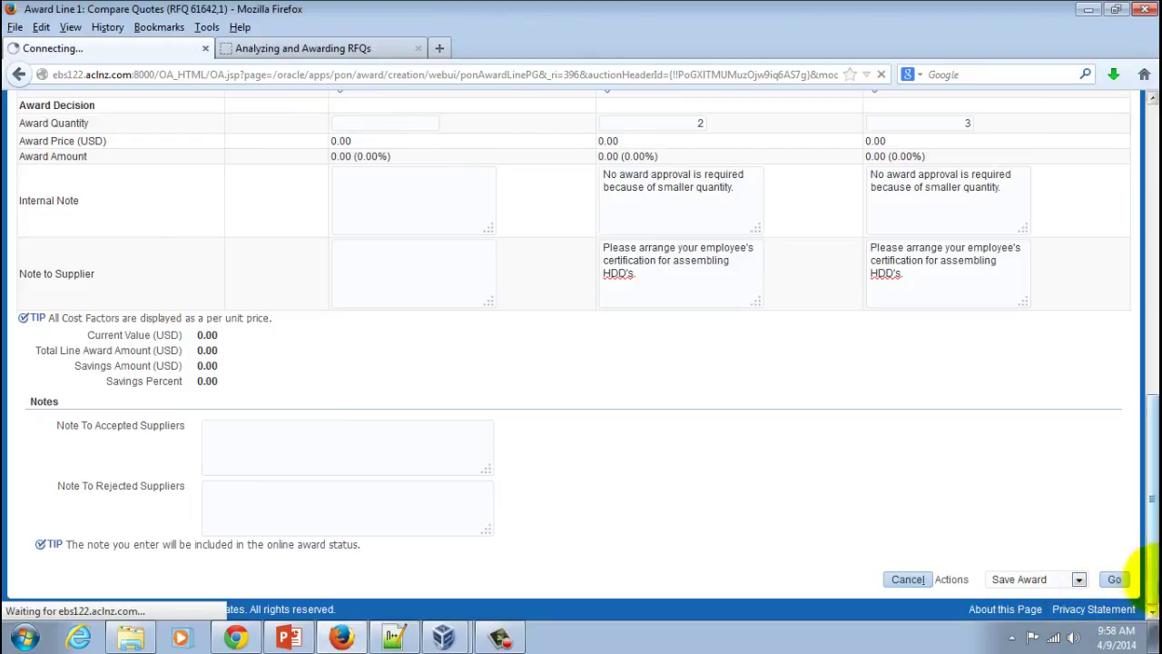